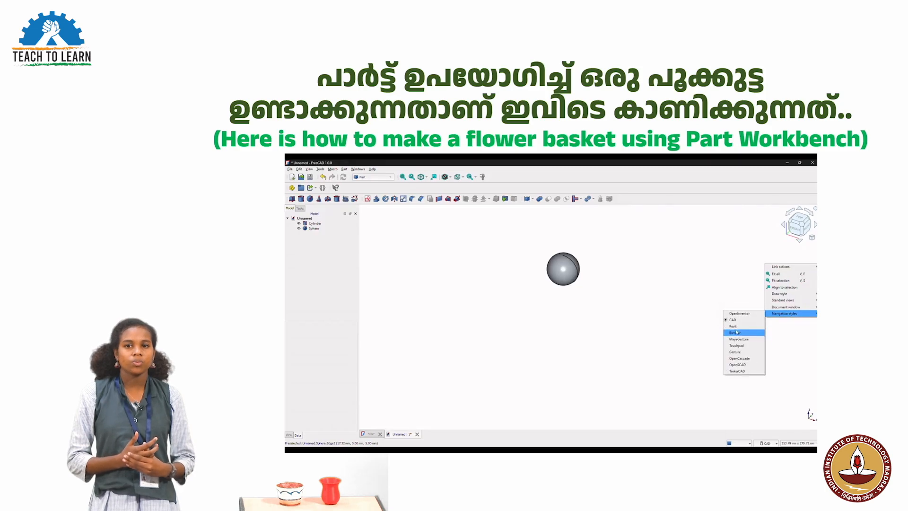
- Set the navigation style to Gesture and move the sphere upward so it rests on the base cylinder
{"action": "left_click", "coordinate": [745, 323]}
{"action": "right_click", "coordinate": [557, 275]}
{"action": "left_click", "coordinate": [601, 371]}
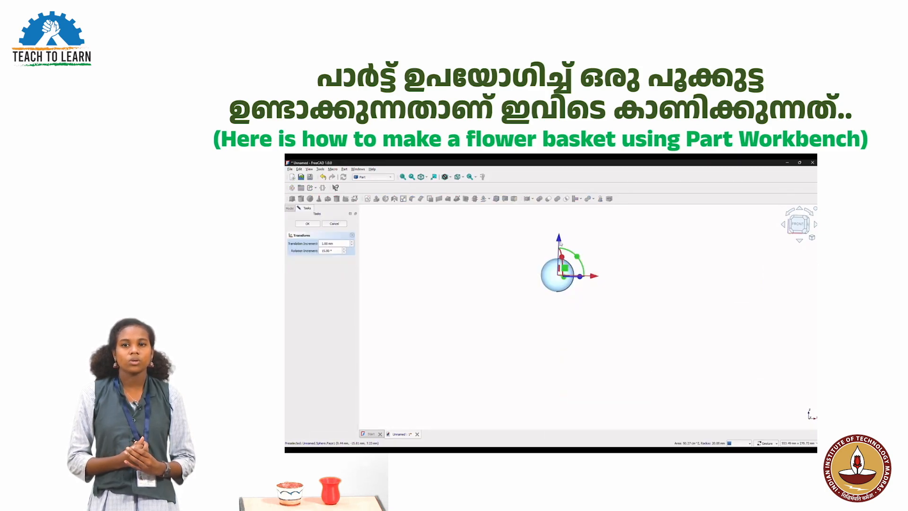
{"action": "right_click_drag", "start_coordinate": [608, 244], "coordinate": [582, 262]}
{"action": "scroll", "coordinate": [582, 262], "scroll_direction": "down", "scroll_amount": 2}
{"action": "left_click_drag", "start_coordinate": [582, 262], "coordinate": [502, 312]}
{"action": "key", "text": "Escape"}
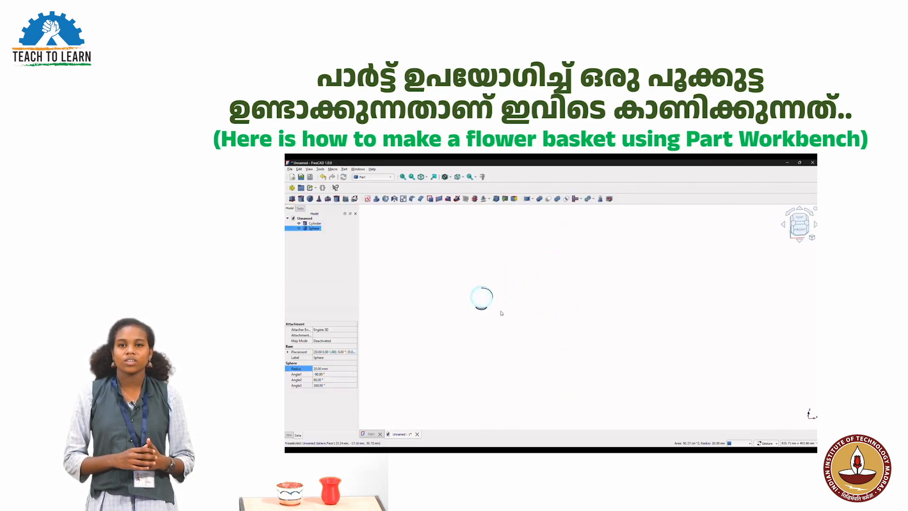
{"action": "left_click", "coordinate": [501, 313]}
- Add a second cylinder and move it up above the sphere
{"action": "left_click", "coordinate": [301, 199]}
{"action": "right_click", "coordinate": [313, 234]}
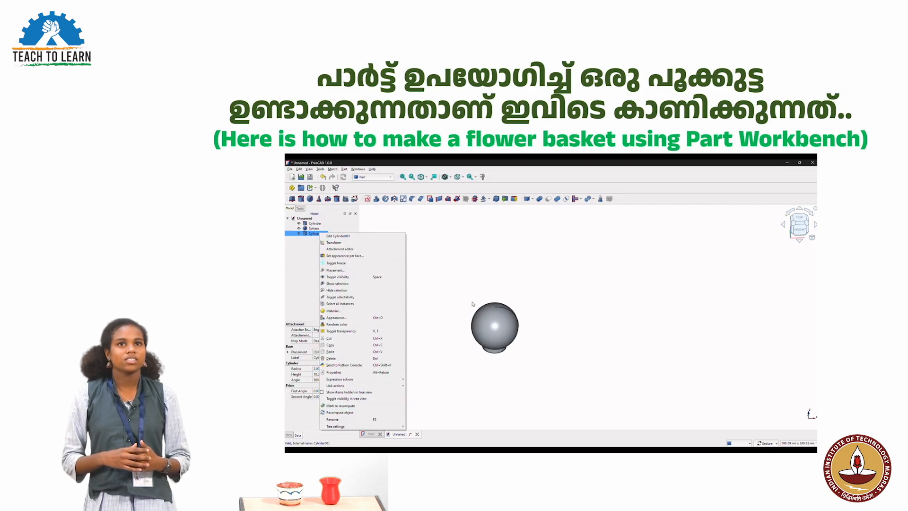
{"action": "left_click", "coordinate": [334, 242]}
{"action": "left_click", "coordinate": [308, 224]}
{"action": "left_click", "coordinate": [496, 297]}
- Set the second cylinder's radius to 25 mm and its height to 40 mm
{"action": "right_click", "coordinate": [496, 297]}
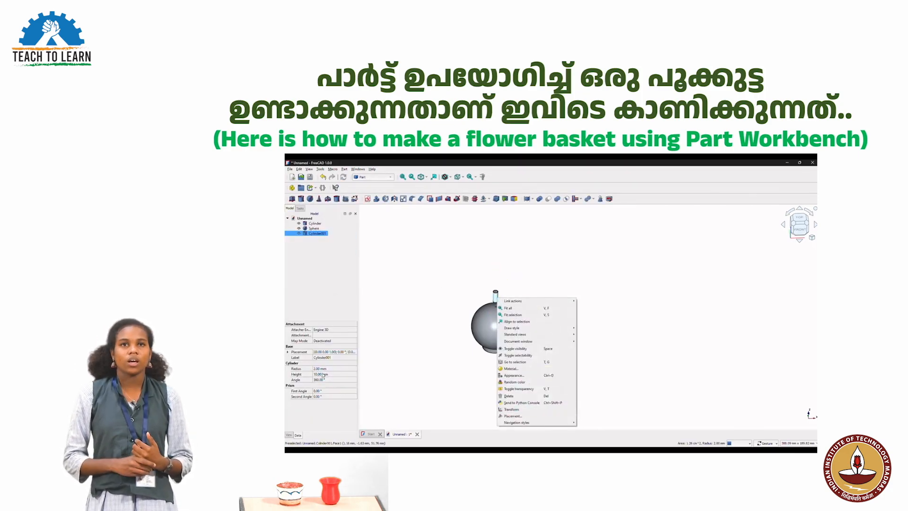
{"action": "left_click", "coordinate": [321, 369]}
{"action": "type", "text": "25"}
{"action": "key", "text": "Return"}
{"action": "left_click", "coordinate": [321, 374]}
{"action": "type", "text": "40"}
{"action": "key", "text": "Return"}
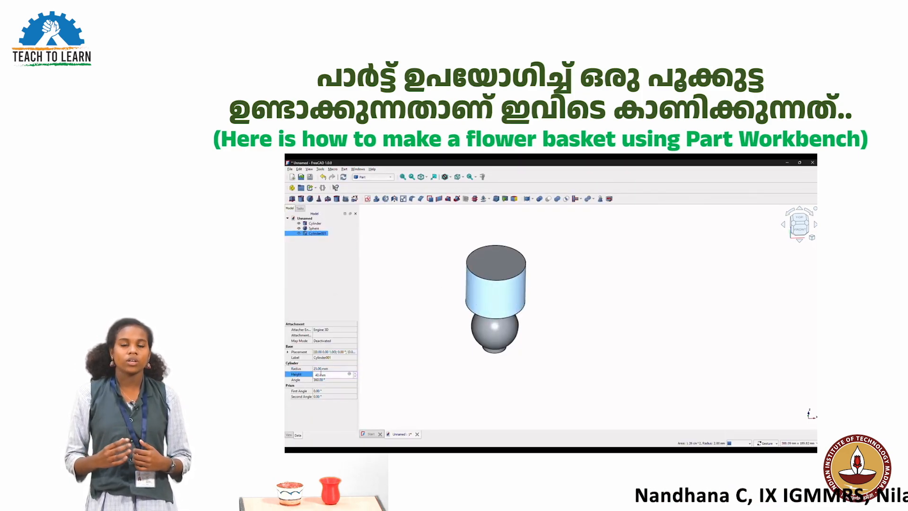
- Move the large cylinder down about 21 mm so it covers the upper half of the sphere
{"action": "right_click", "coordinate": [496, 291]}
{"action": "left_click", "coordinate": [510, 401]}
{"action": "key", "text": "1"}
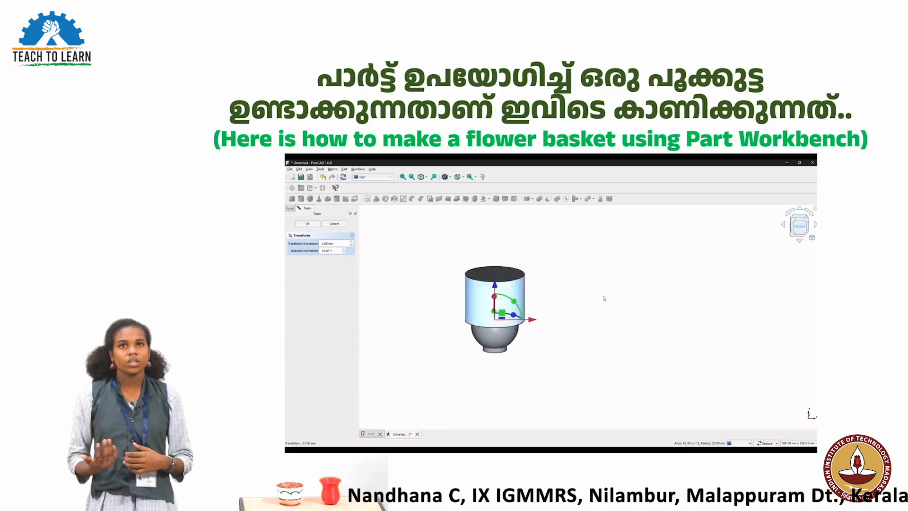
{"action": "left_click", "coordinate": [307, 223]}
{"action": "left_click", "coordinate": [539, 279]}
{"action": "left_click_drag", "start_coordinate": [539, 279], "coordinate": [537, 303]}
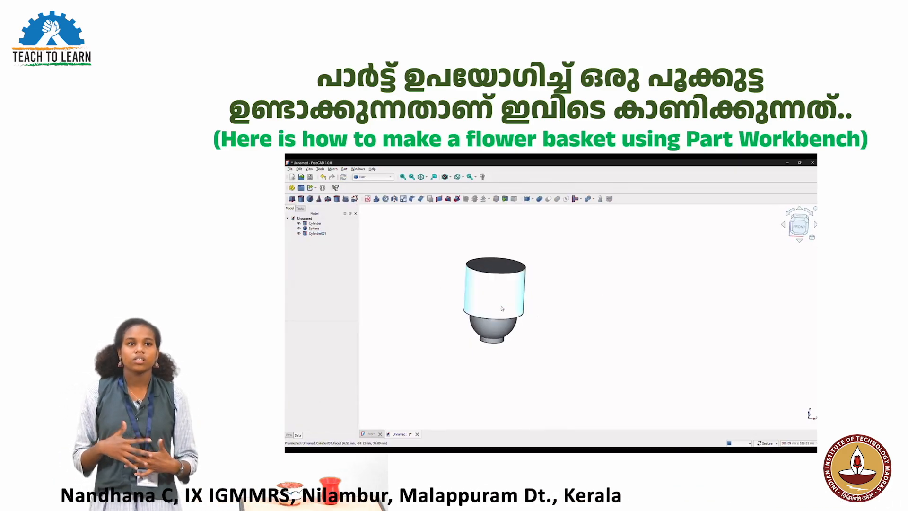
- Cut the large cylinder from the sphere and fuse the remaining bowl shape with the base cylinder
{"action": "left_click", "coordinate": [495, 331]}
{"action": "left_click", "coordinate": [474, 289], "text": "ctrl"}
{"action": "left_click", "coordinate": [548, 199]}
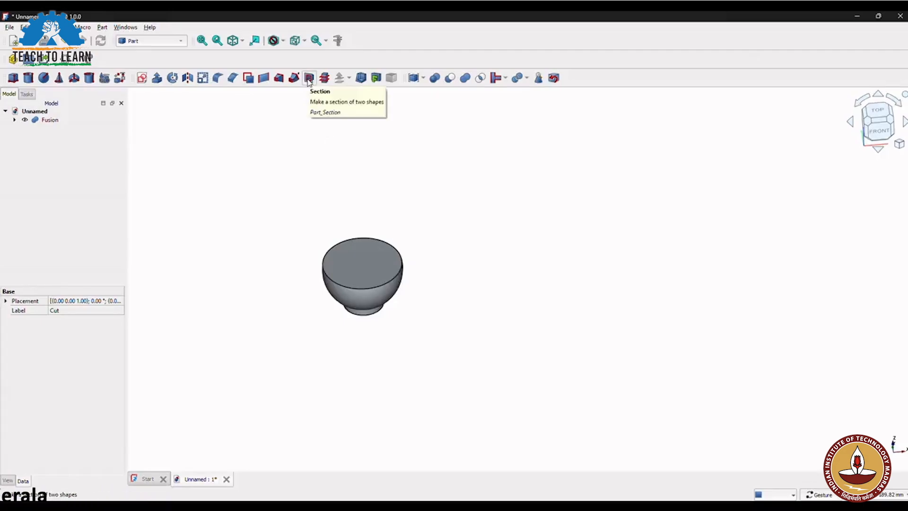
{"action": "left_click", "coordinate": [308, 81]}
{"action": "left_click", "coordinate": [481, 269]}
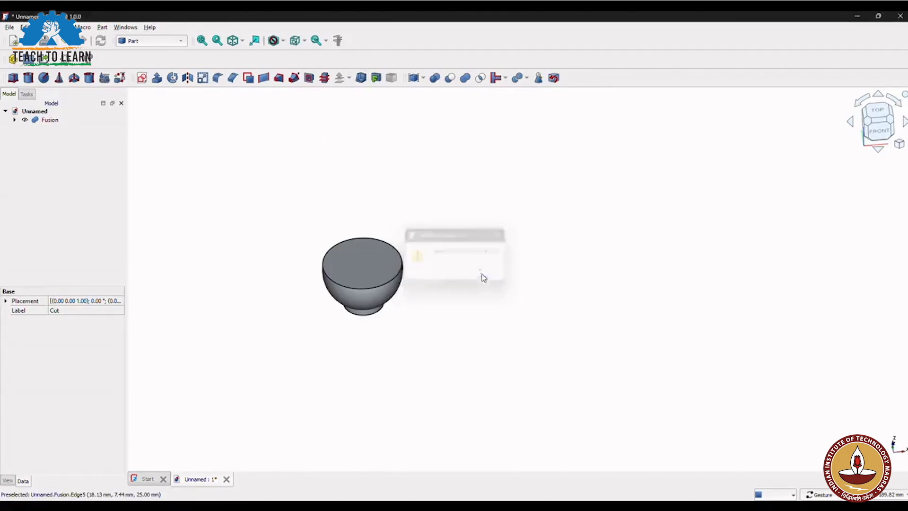
- Add a sphere, move it up about 26 mm to the bowl's flat top, and set its radius to 18 mm
{"action": "left_click", "coordinate": [73, 80]}
{"action": "left_click_drag", "start_coordinate": [521, 274], "coordinate": [514, 166]}
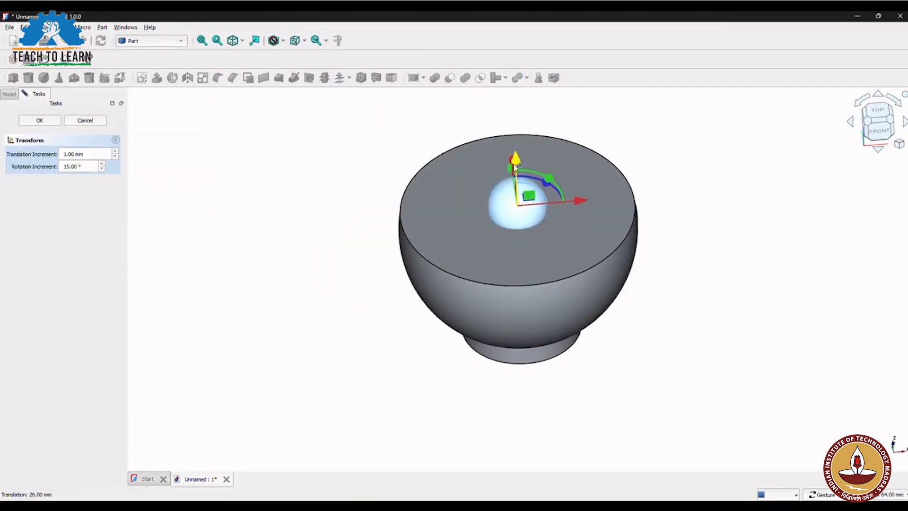
{"action": "left_click", "coordinate": [40, 120]}
{"action": "left_click", "coordinate": [51, 369]}
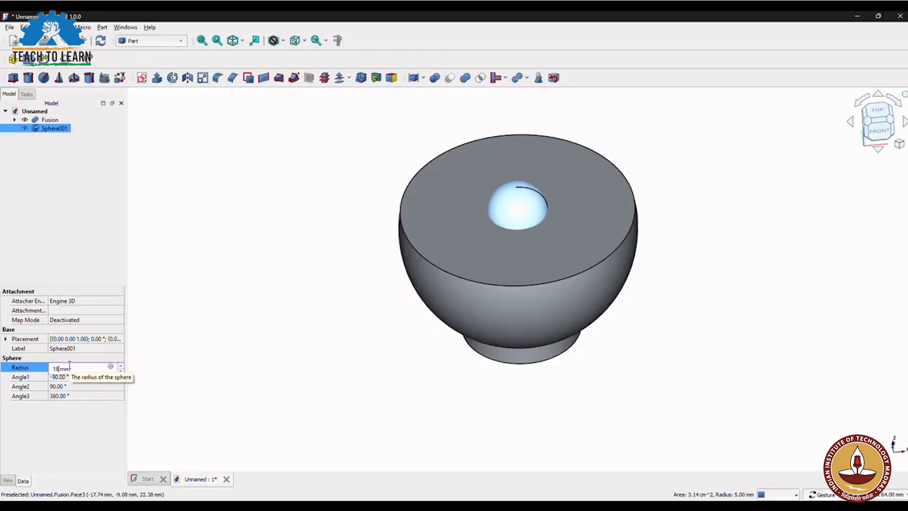
{"action": "type", "text": "18"}
{"action": "key", "text": "Return"}
- Cut the 18 mm sphere from the fused body to hollow out the bowl
{"action": "left_click", "coordinate": [50, 120]}
{"action": "left_click", "coordinate": [53, 129], "text": "ctrl"}
{"action": "left_click", "coordinate": [450, 78]}
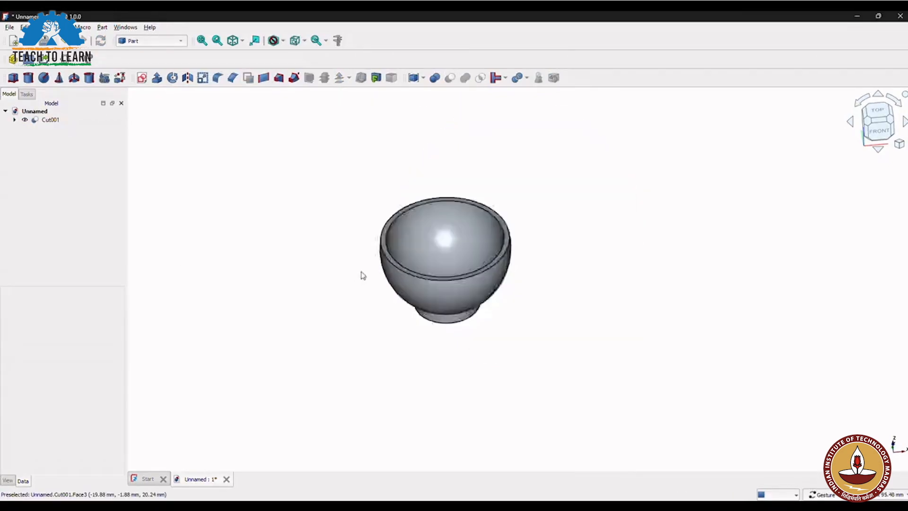
{"action": "scroll", "coordinate": [500, 206], "scroll_direction": "up", "scroll_amount": 3}
{"action": "left_click", "coordinate": [526, 264]}
{"action": "left_click", "coordinate": [537, 254]}
{"action": "left_click", "coordinate": [524, 264]}
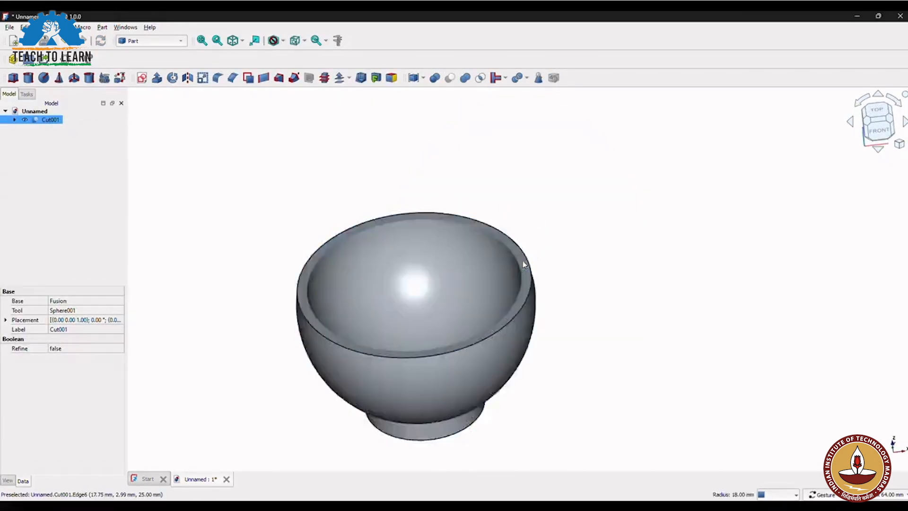
{"action": "left_click", "coordinate": [157, 77]}
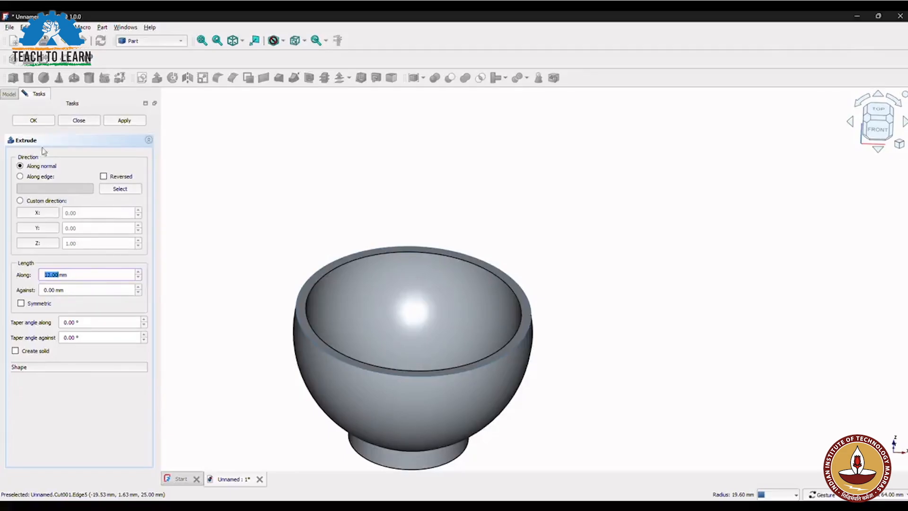
{"action": "left_click_drag", "start_coordinate": [536, 225], "coordinate": [530, 201]}
{"action": "left_click", "coordinate": [89, 121]}
- Create a tube with an outer radius of 20 mm, an inner radius of 18 mm and a height of 10 mm
{"action": "scroll", "coordinate": [594, 246], "scroll_direction": "down", "scroll_amount": 2}
{"action": "left_click_drag", "start_coordinate": [593, 237], "coordinate": [332, 215]}
{"action": "left_click", "coordinate": [89, 78]}
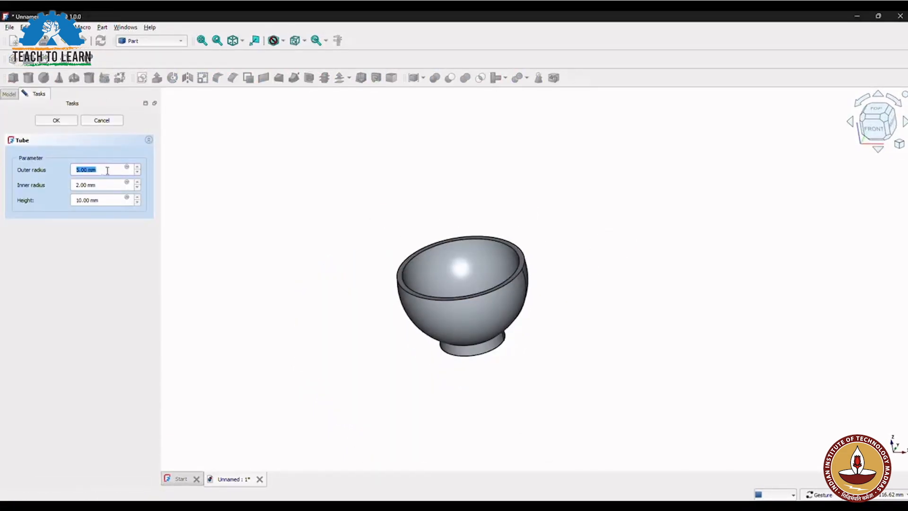
{"action": "left_click", "coordinate": [107, 188]}
{"action": "left_click", "coordinate": [440, 359]}
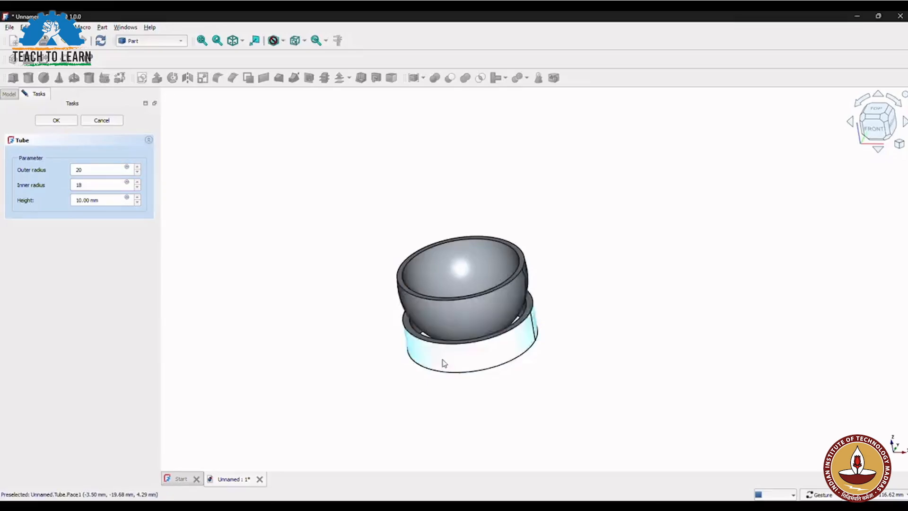
- Move the tube up about 24 mm so it sits on the bowl's rim
{"action": "right_click", "coordinate": [442, 359]}
{"action": "left_click", "coordinate": [469, 331]}
{"action": "left_click_drag", "start_coordinate": [463, 286], "coordinate": [451, 219]}
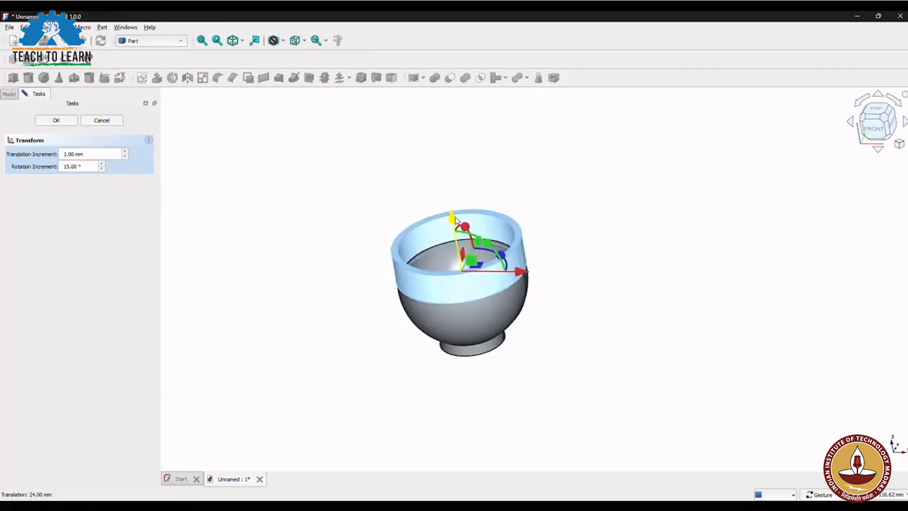
{"action": "scroll", "coordinate": [461, 248], "scroll_direction": "up", "scroll_amount": 5}
{"action": "left_click_drag", "start_coordinate": [525, 279], "coordinate": [506, 246]}
{"action": "scroll", "coordinate": [461, 222], "scroll_direction": "down", "scroll_amount": 5}
{"action": "scroll", "coordinate": [445, 236], "scroll_direction": "up", "scroll_amount": 3}
{"action": "left_click", "coordinate": [55, 120]}
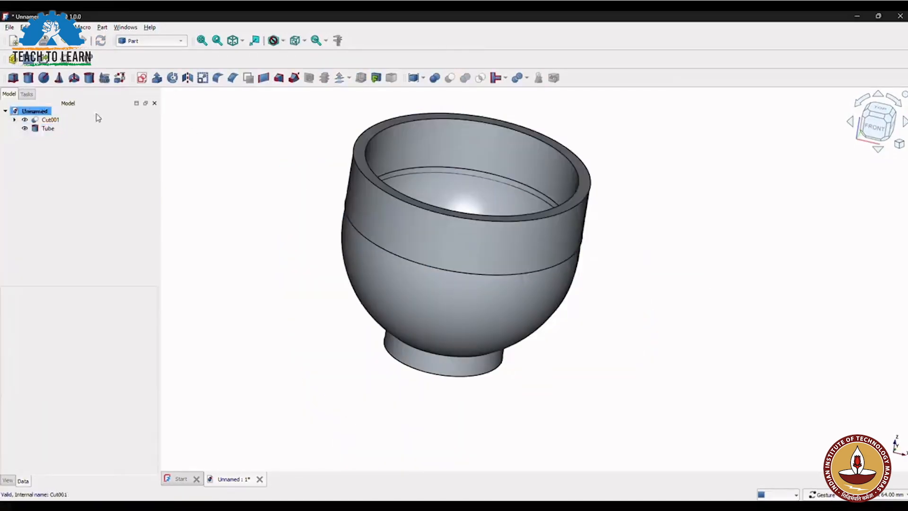
- Add a torus and move it up about 36 mm to the top of the tube
{"action": "scroll", "coordinate": [552, 146], "scroll_direction": "down", "scroll_amount": 3}
{"action": "left_click_drag", "start_coordinate": [552, 146], "coordinate": [335, 223]}
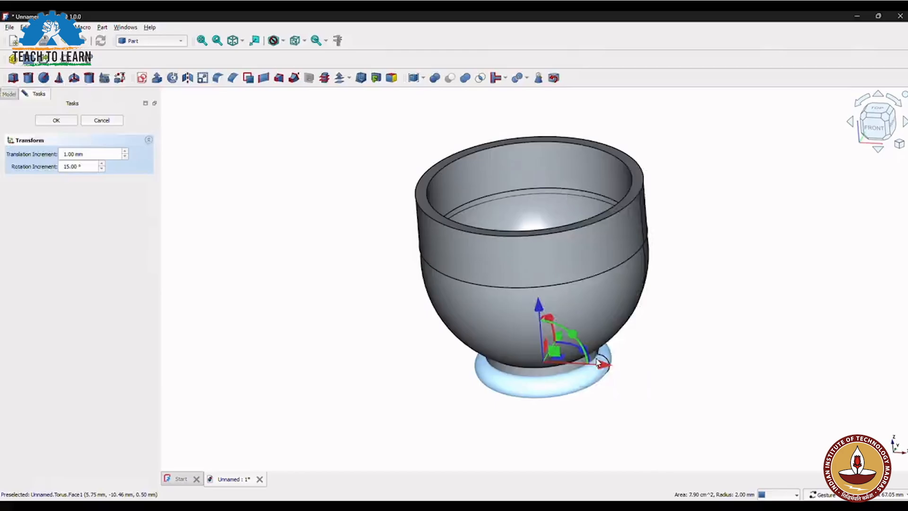
{"action": "left_click_drag", "start_coordinate": [598, 364], "coordinate": [587, 180]}
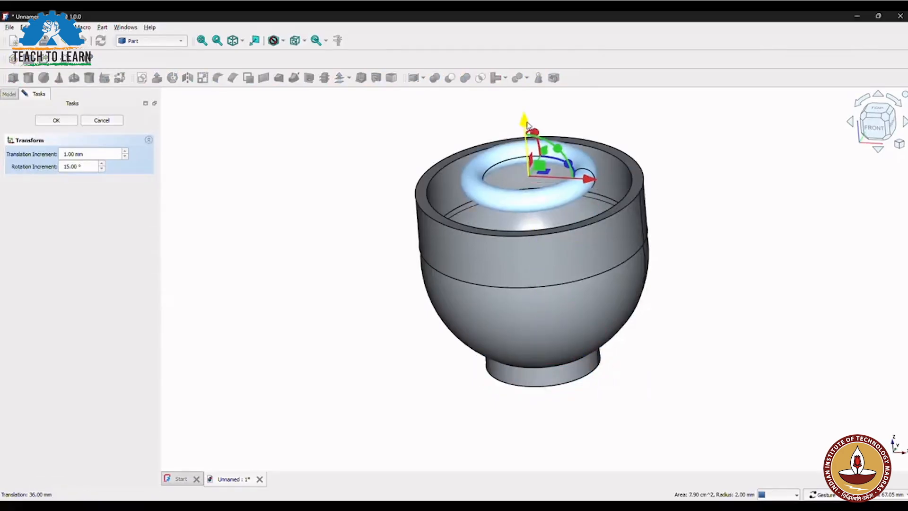
{"action": "left_click", "coordinate": [56, 120]}
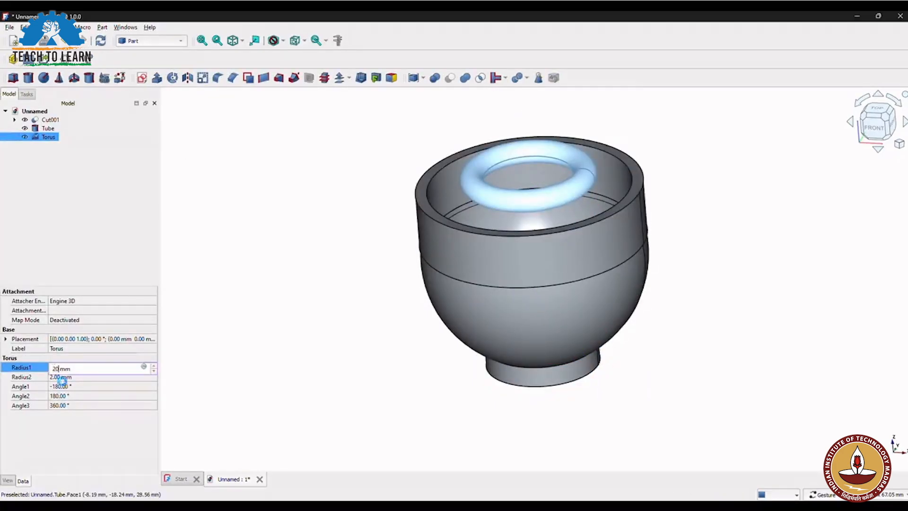
- Set the torus's Radius1 to 20 mm and Radius2 to 3 mm to form the vase's rounded lip
{"action": "left_click", "coordinate": [62, 385]}
{"action": "left_click", "coordinate": [66, 377]}
{"action": "type", "text": "3"}
{"action": "scroll", "coordinate": [539, 331], "scroll_direction": "down", "scroll_amount": 4}
{"action": "left_click", "coordinate": [640, 221]}
{"action": "left_click_drag", "start_coordinate": [640, 221], "coordinate": [660, 293]}
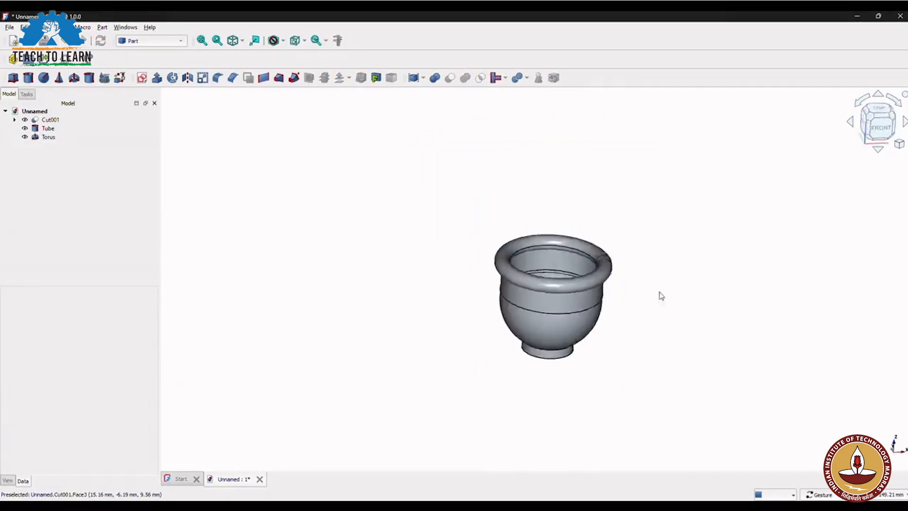
{"action": "scroll", "coordinate": [686, 317], "scroll_direction": "up", "scroll_amount": 3}
- Save the document as Flower Vase_Part in a new Desktop folder named FreeCAD
{"action": "left_click", "coordinate": [9, 27]}
{"action": "left_click", "coordinate": [43, 140]}
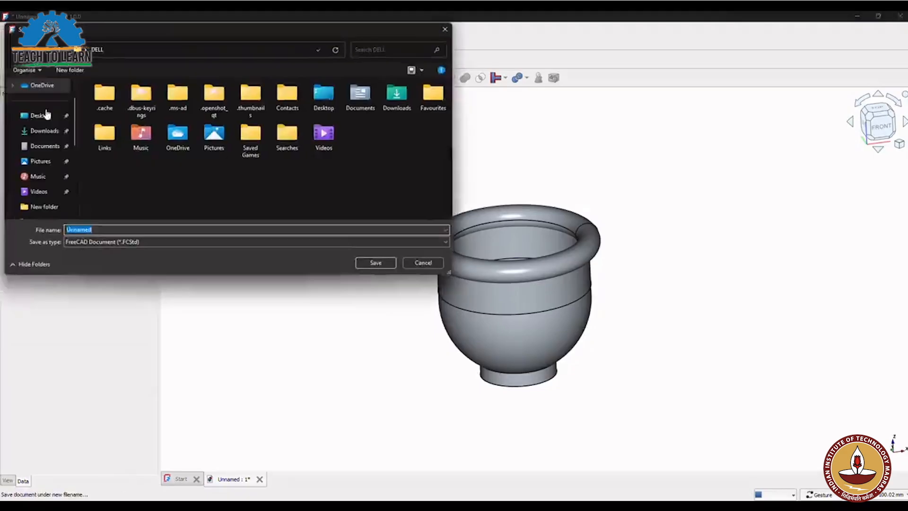
{"action": "left_click", "coordinate": [46, 114]}
{"action": "scroll", "coordinate": [47, 142], "scroll_direction": "down", "scroll_amount": 2}
{"action": "left_click", "coordinate": [69, 70]}
{"action": "type", "text": "FreeCAD"}
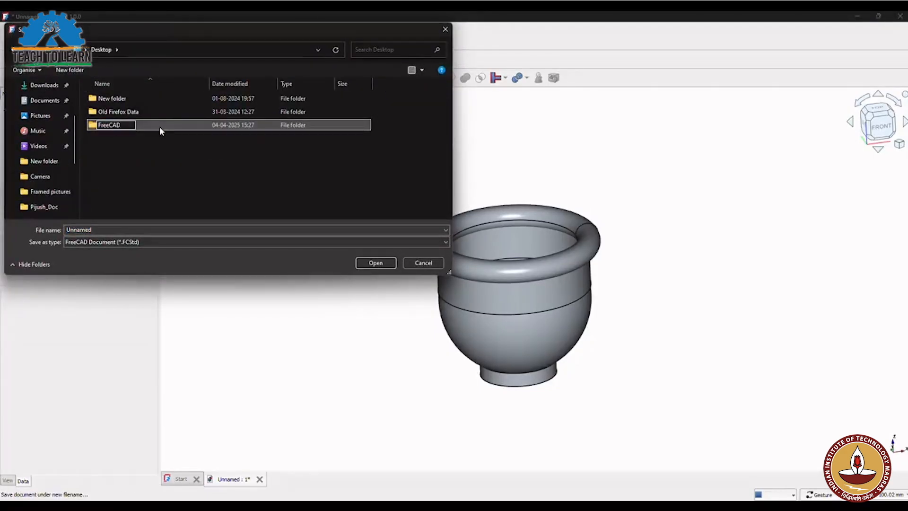
{"action": "key", "text": "Return"}
{"action": "key", "text": "Return"}
{"action": "type", "text": "Flower Vase_Part"}
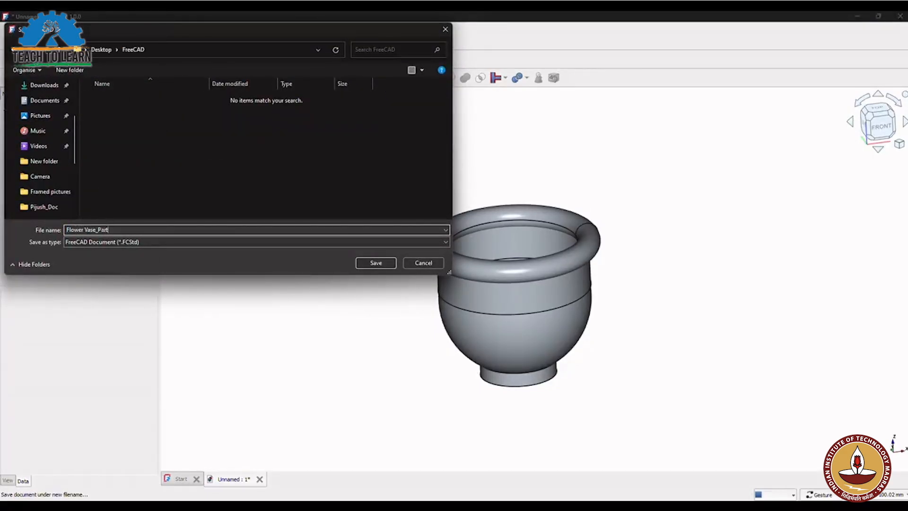
{"action": "key", "text": "Return"}
- Fuse the torus, the tube and the hollow bowl into one body
{"action": "left_click_drag", "start_coordinate": [52, 145], "coordinate": [33, 120]}
{"action": "left_click", "coordinate": [465, 77]}
- Set up an export of the fused vase to the FreeCAD folder in Stanford Triangle Mesh (*.ply) format
{"action": "left_click", "coordinate": [9, 27]}
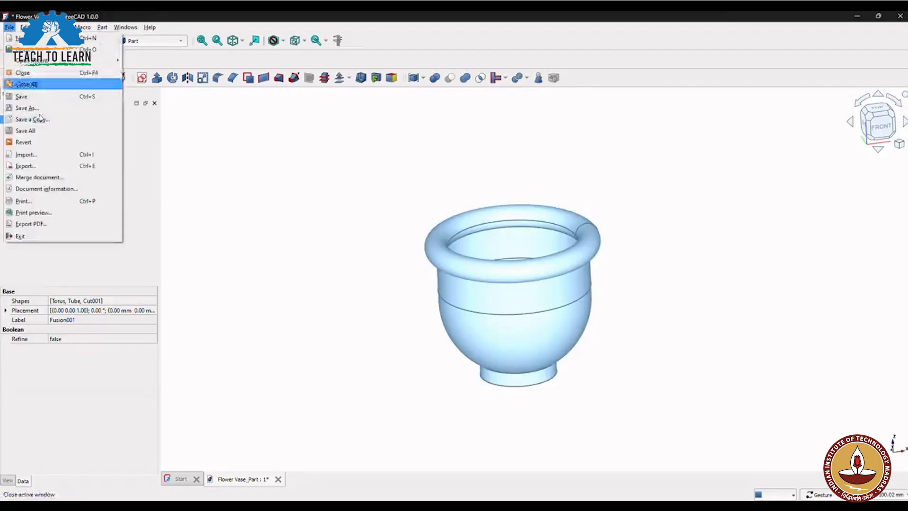
{"action": "left_click", "coordinate": [25, 165]}
{"action": "left_click", "coordinate": [113, 242]}
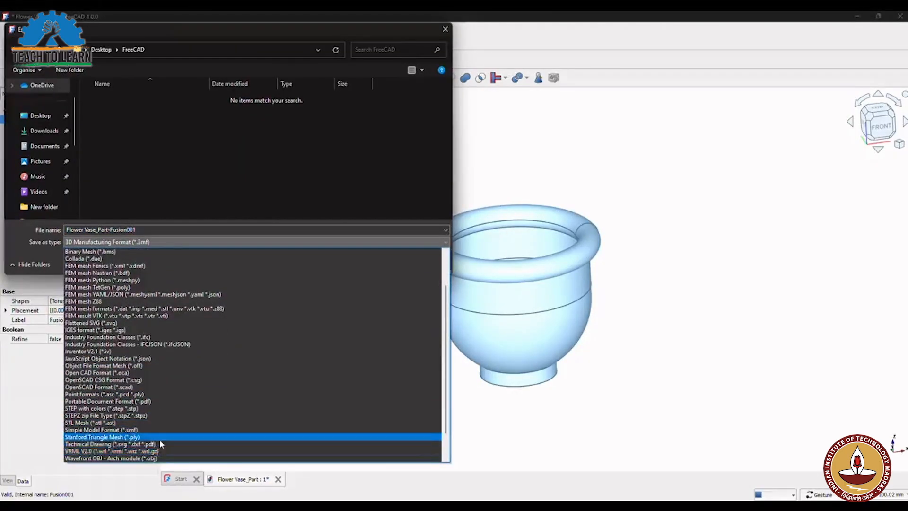
{"action": "left_click", "coordinate": [160, 438]}
{"action": "left_click", "coordinate": [152, 242]}
{"action": "left_click", "coordinate": [155, 265]}
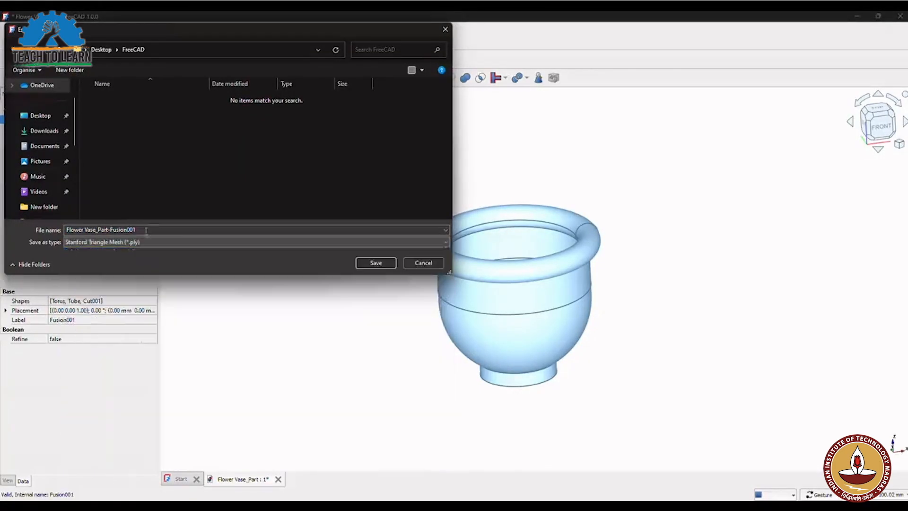
{"action": "left_click", "coordinate": [151, 242]}
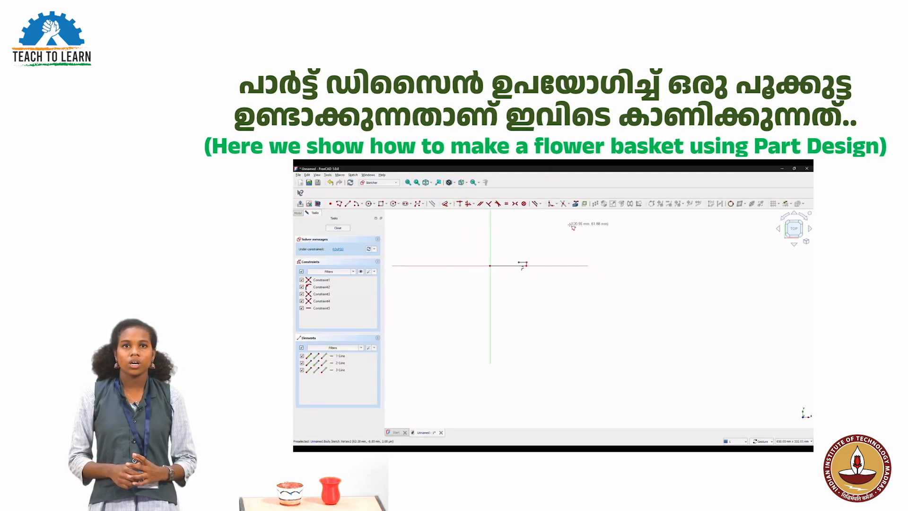
- Sketch the vase wall's curved outer and inner profiles with control-point B-splines rising from the base lines
{"action": "left_click", "coordinate": [418, 204]}
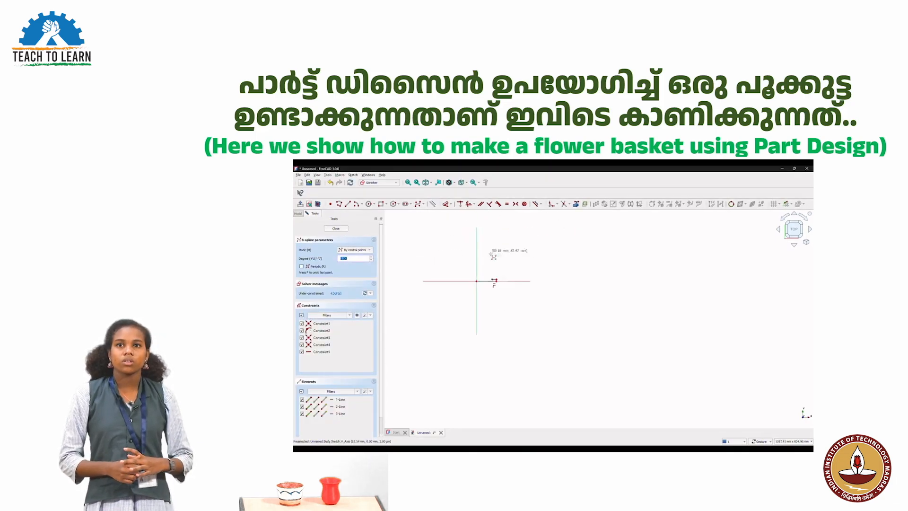
{"action": "scroll", "coordinate": [497, 238], "scroll_direction": "down", "scroll_amount": 5}
{"action": "left_click", "coordinate": [503, 233]}
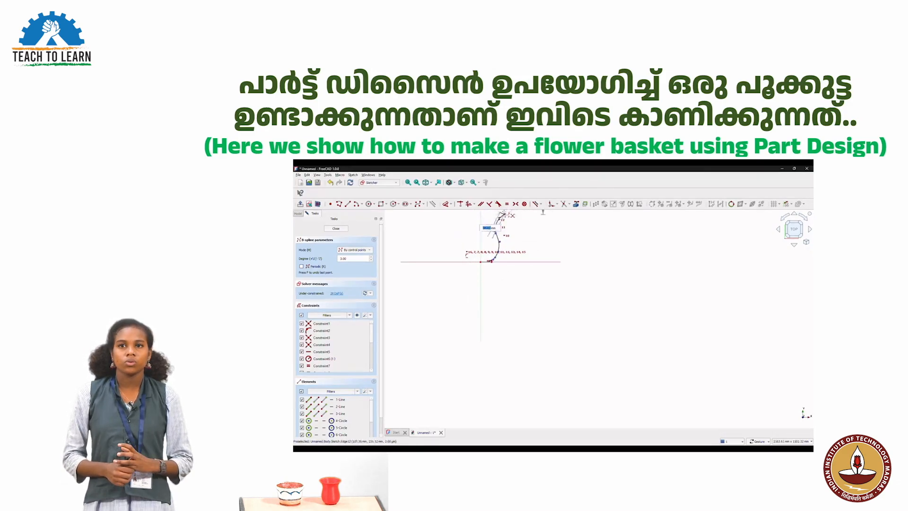
{"action": "scroll", "coordinate": [503, 216], "scroll_direction": "up", "scroll_amount": 6}
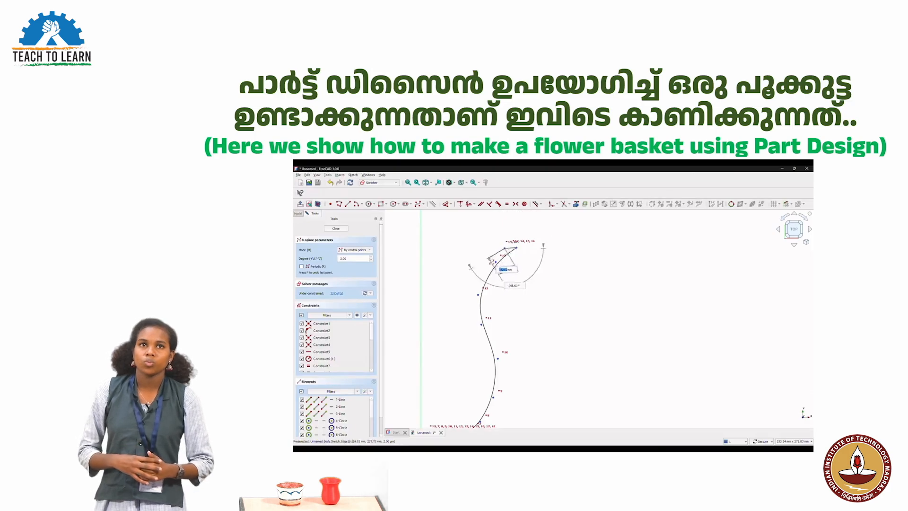
{"action": "scroll", "coordinate": [492, 379], "scroll_direction": "down", "scroll_amount": 3}
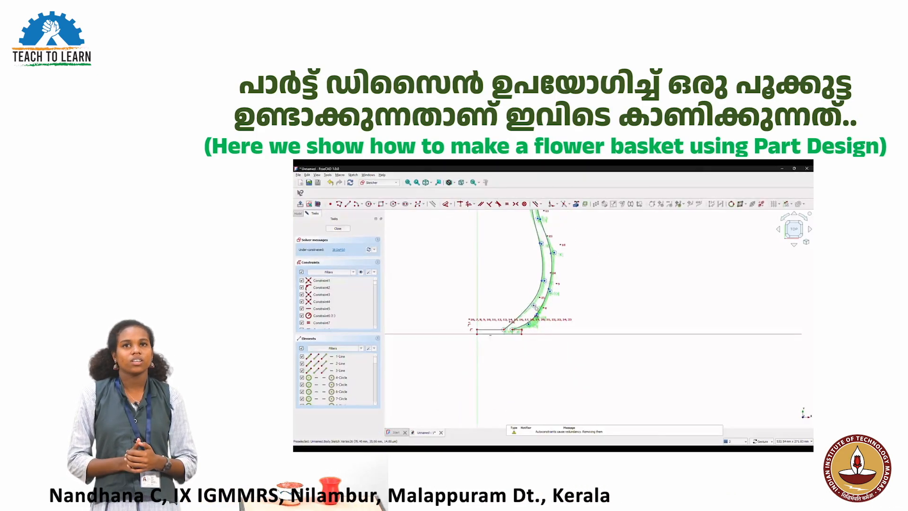
{"action": "scroll", "coordinate": [553, 272], "scroll_direction": "down", "scroll_amount": 5}
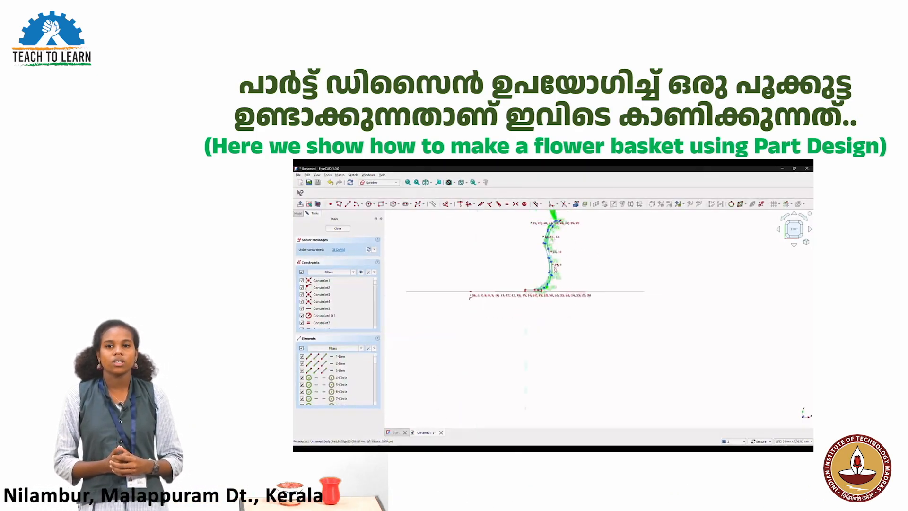
{"action": "scroll", "coordinate": [559, 213], "scroll_direction": "up", "scroll_amount": 8}
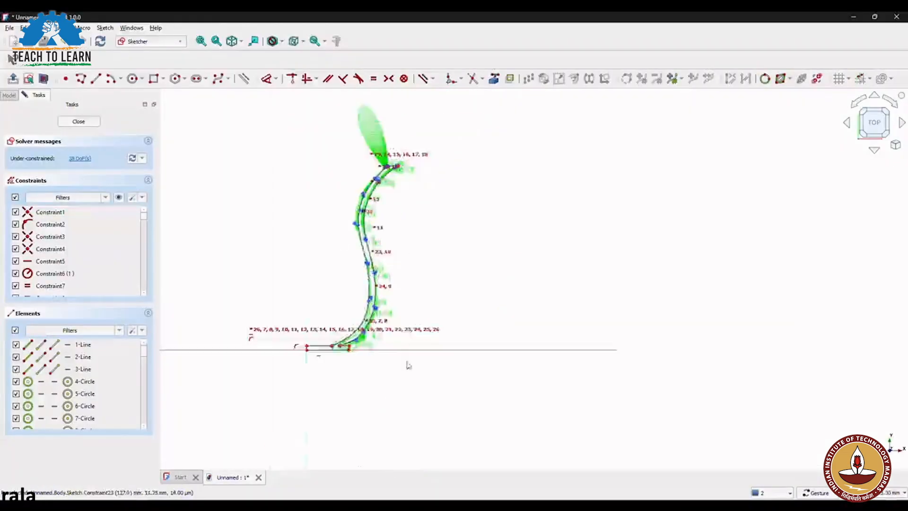
- Finish editing the vase profile sketch and return to Part Design
{"action": "scroll", "coordinate": [352, 246], "scroll_direction": "up", "scroll_amount": 1}
{"action": "scroll", "coordinate": [398, 181], "scroll_direction": "down", "scroll_amount": 5}
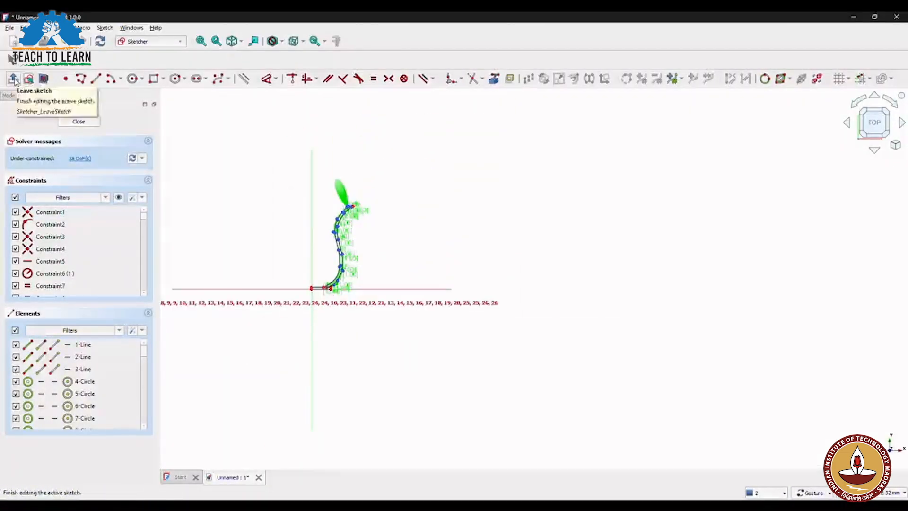
{"action": "left_click_drag", "start_coordinate": [59, 80], "coordinate": [30, 61]}
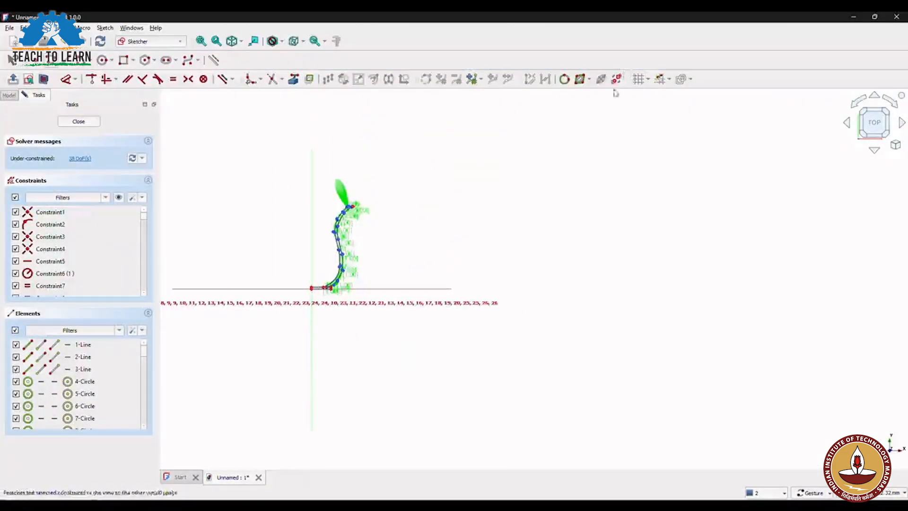
{"action": "scroll", "coordinate": [592, 100], "scroll_direction": "down", "scroll_amount": 2}
{"action": "left_click", "coordinate": [77, 80]}
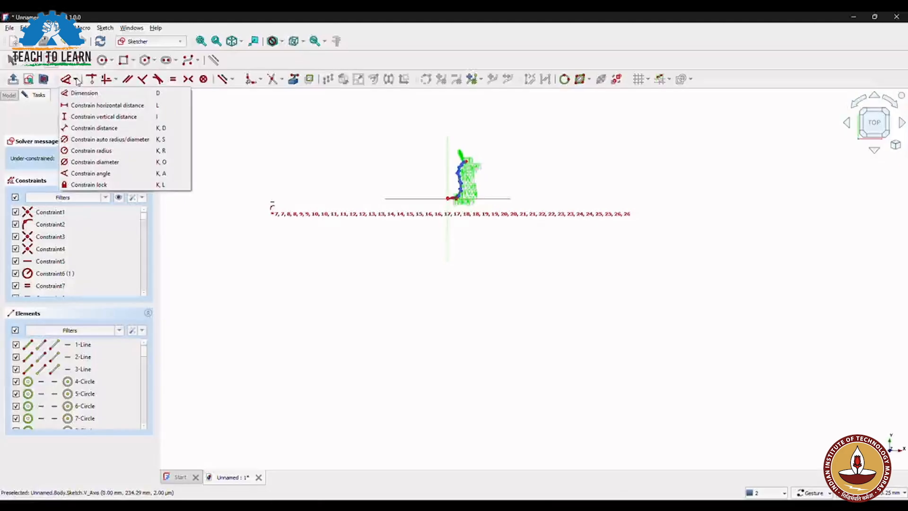
{"action": "key", "text": "Escape"}
{"action": "scroll", "coordinate": [343, 150], "scroll_direction": "up", "scroll_amount": 5}
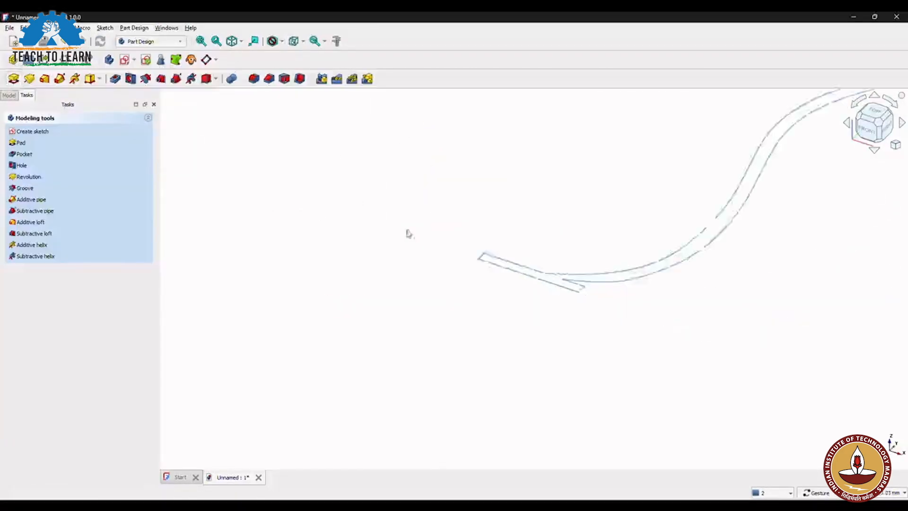
- Start a Revolution of the vase profile and try a reference picked in the model as its axis
{"action": "left_click", "coordinate": [30, 79]}
{"action": "left_click", "coordinate": [113, 172]}
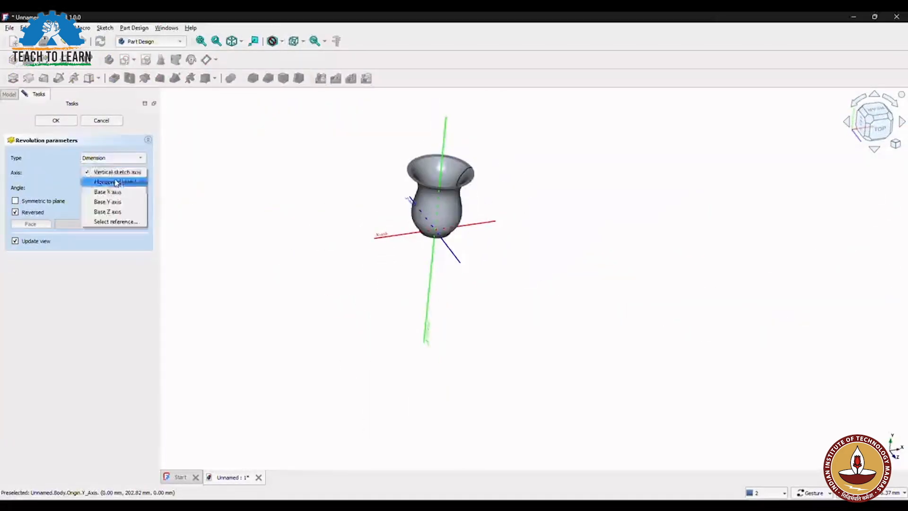
{"action": "left_click", "coordinate": [115, 222]}
{"action": "scroll", "coordinate": [452, 242], "scroll_direction": "up", "scroll_amount": 5}
{"action": "left_click", "coordinate": [488, 235]}
{"action": "scroll", "coordinate": [488, 235], "scroll_direction": "down", "scroll_amount": 5}
{"action": "left_click_drag", "start_coordinate": [641, 233], "coordinate": [582, 257]}
- Set the Y axis as the revolution axis and complete the revolved vase body
{"action": "left_click", "coordinate": [113, 173]}
{"action": "left_click", "coordinate": [122, 204]}
{"action": "left_click", "coordinate": [471, 171]}
{"action": "scroll", "coordinate": [520, 179], "scroll_direction": "down", "scroll_amount": 4}
{"action": "mouse_move", "coordinate": [571, 178]}
{"action": "left_mouse_down"}
{"action": "mouse_move", "coordinate": [480, 146]}
{"action": "mouse_move", "coordinate": [499, 191]}
{"action": "mouse_move", "coordinate": [570, 177]}
{"action": "left_mouse_up"}
{"action": "scroll", "coordinate": [477, 148], "scroll_direction": "up", "scroll_amount": 5}
{"action": "left_click", "coordinate": [57, 120]}
{"action": "scroll", "coordinate": [575, 137], "scroll_direction": "up", "scroll_amount": 3}
{"action": "scroll", "coordinate": [571, 177], "scroll_direction": "up", "scroll_amount": 2}
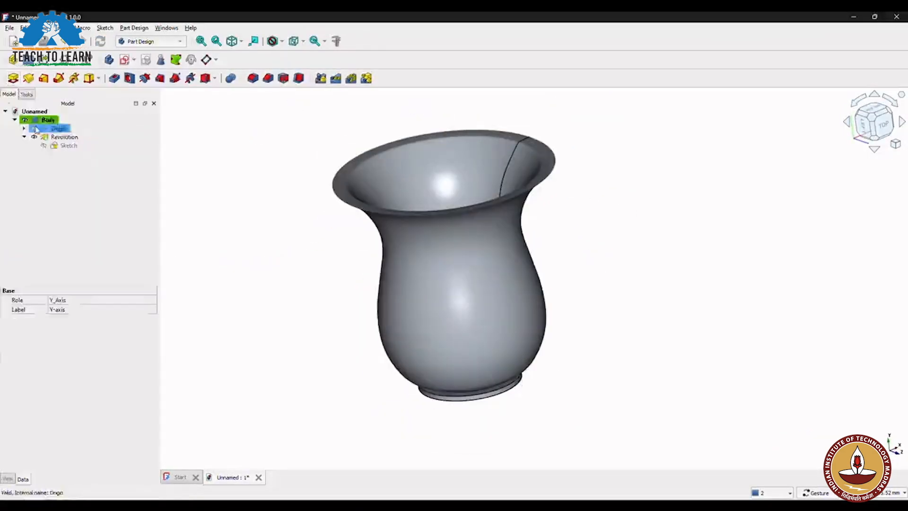
- Select the vase body and save the document as Flower Vase_Part Design _1 in the Desktop's FreeCAD folder
{"action": "left_click", "coordinate": [41, 118]}
{"action": "left_click", "coordinate": [9, 28]}
{"action": "left_click", "coordinate": [30, 93]}
{"action": "type", "text": "Flower Vase_Part Design _1"}
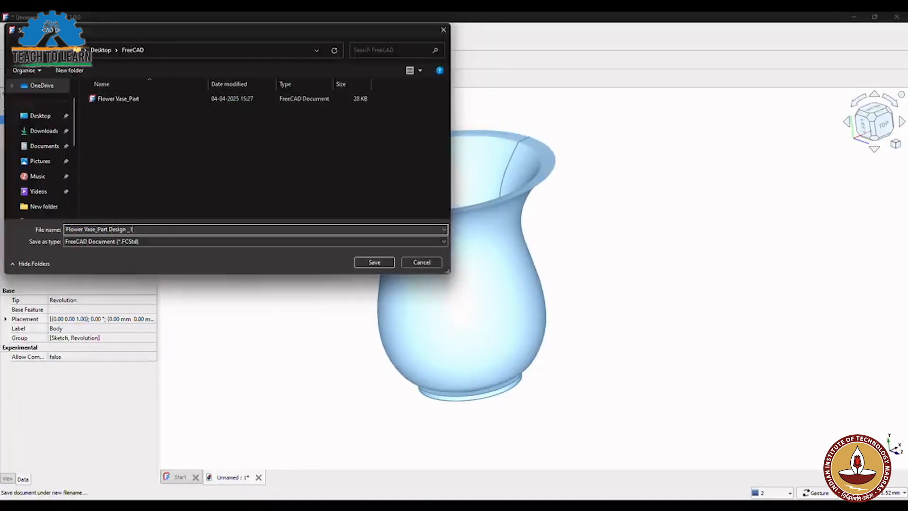
{"action": "key", "text": "Return"}
- Export the selected vase body from the saved document
{"action": "left_click", "coordinate": [9, 28]}
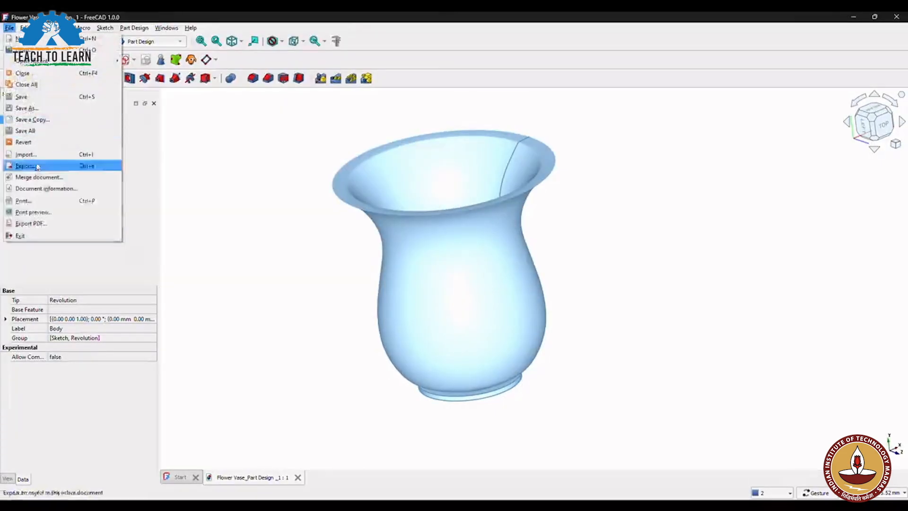
{"action": "left_click", "coordinate": [28, 165]}
{"action": "left_click", "coordinate": [156, 231]}
{"action": "key", "text": "Return"}
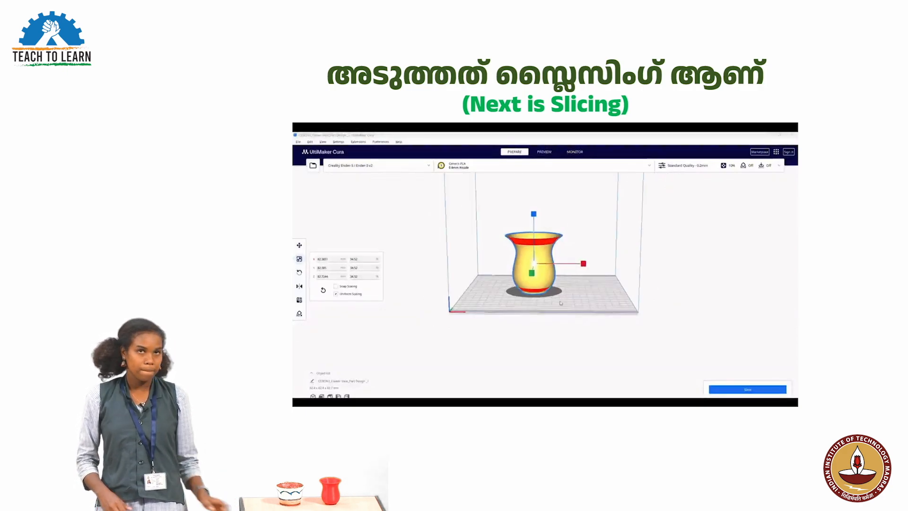
- In UltiMaker Cura, review the vase's print settings from quality and walls through speed, travel and support to build plate adhesion
{"action": "left_click", "coordinate": [689, 165]}
{"action": "scroll", "coordinate": [758, 227], "scroll_direction": "up", "scroll_amount": 2}
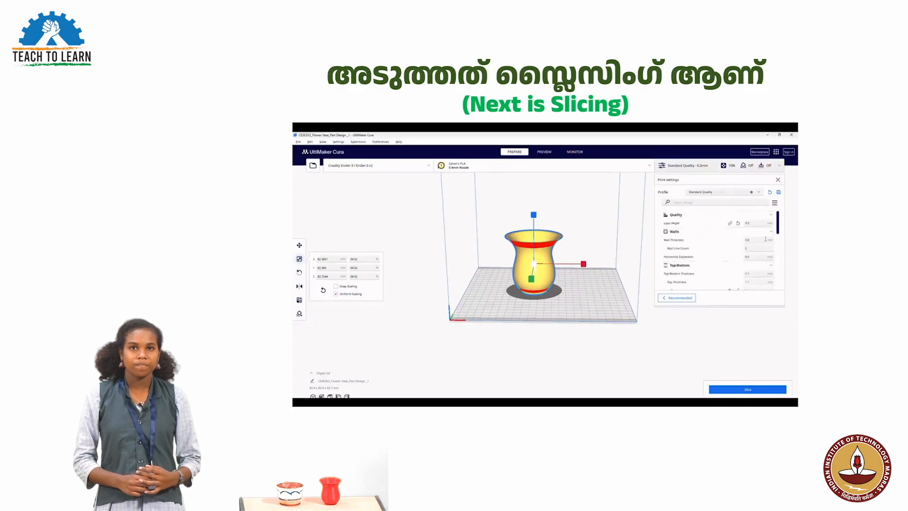
{"action": "scroll", "coordinate": [759, 239], "scroll_direction": "down", "scroll_amount": 6}
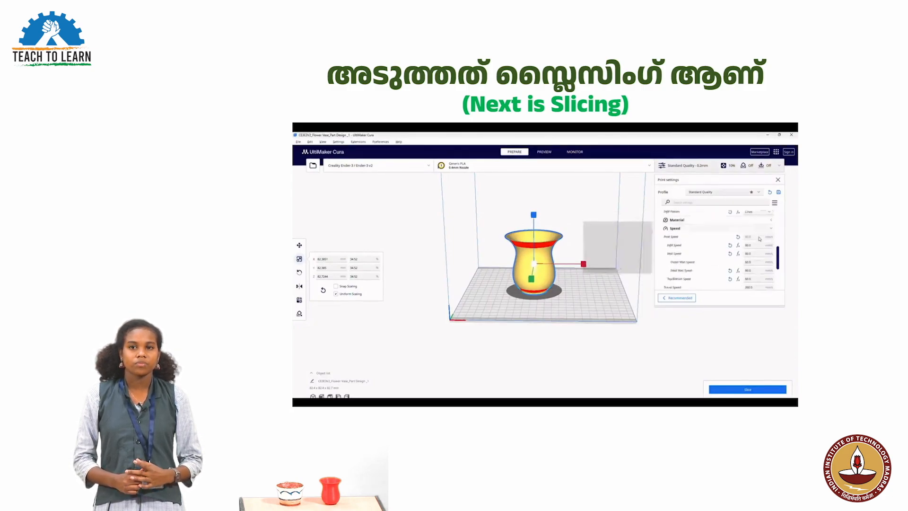
{"action": "scroll", "coordinate": [773, 272], "scroll_direction": "down", "scroll_amount": 1}
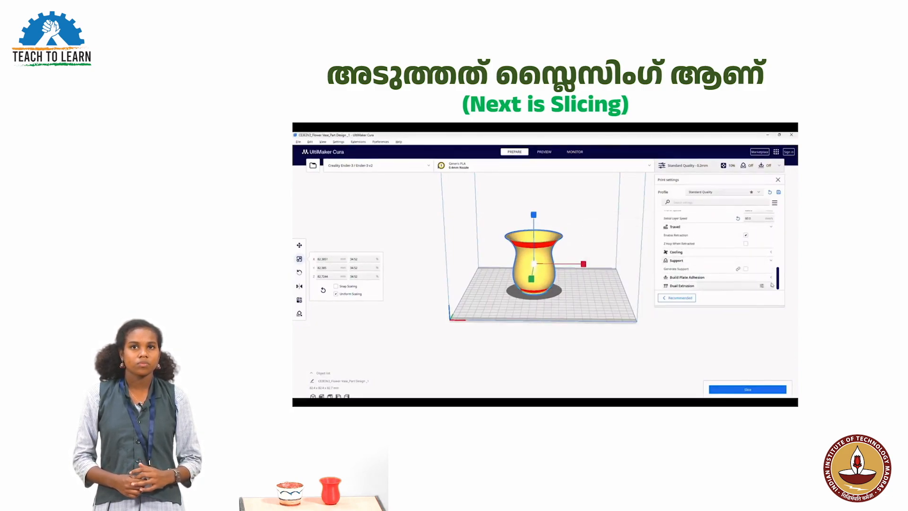
{"action": "scroll", "coordinate": [769, 280], "scroll_direction": "down", "scroll_amount": 1}
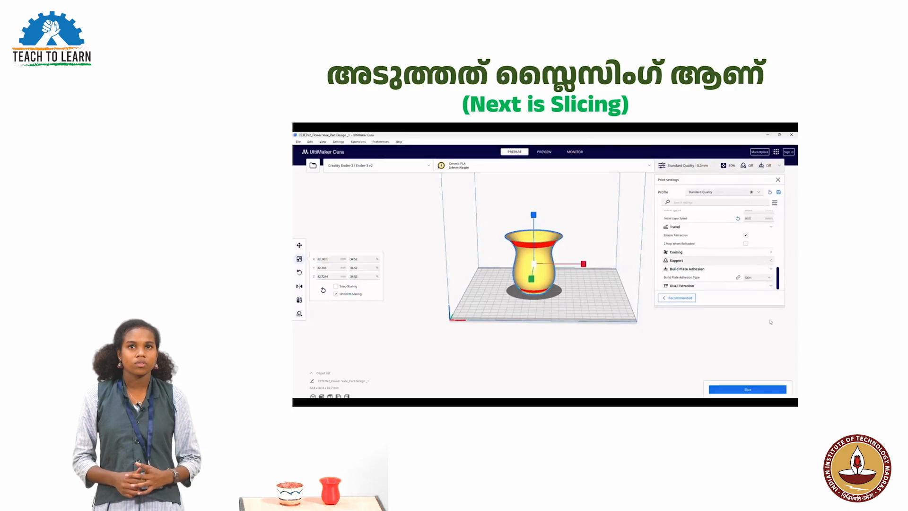
- Slice the vase and save it to the Desktop as the G-code file CE3E3V2_Flower Vase_Part Design _1
{"action": "left_click", "coordinate": [762, 390]}
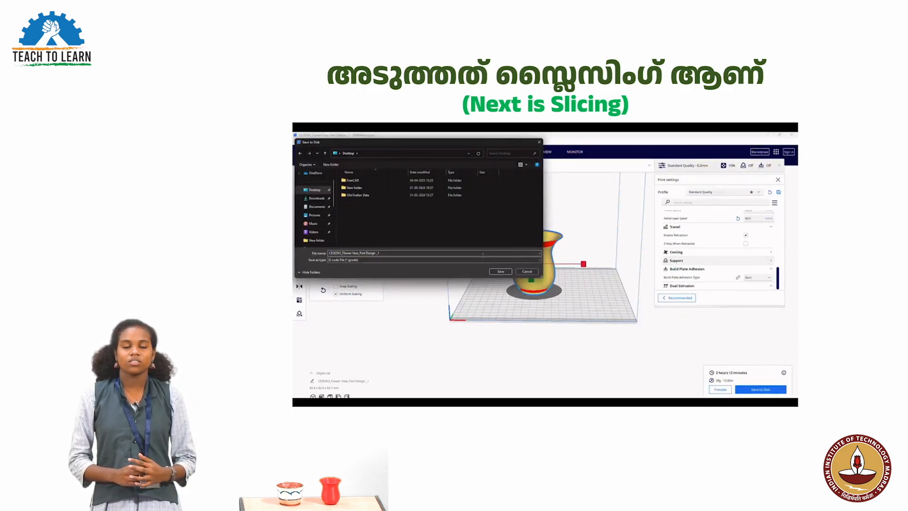
{"action": "left_click", "coordinate": [507, 273]}
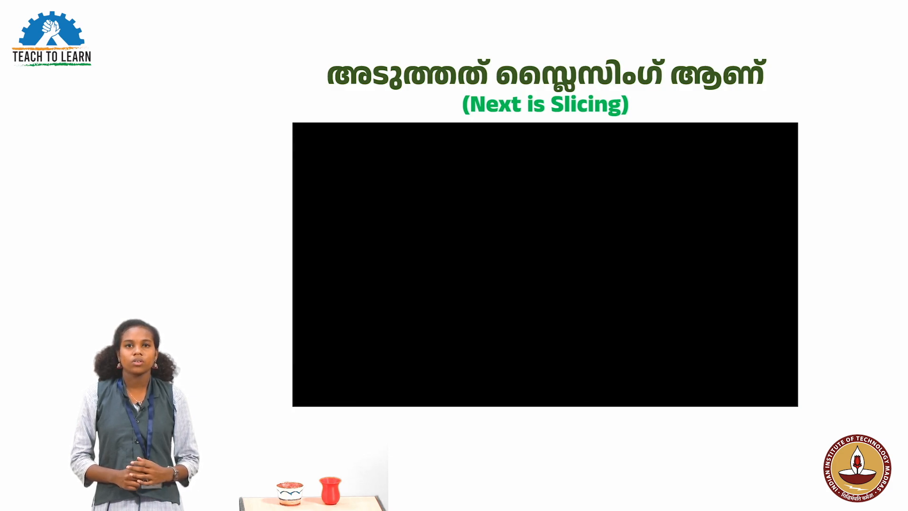